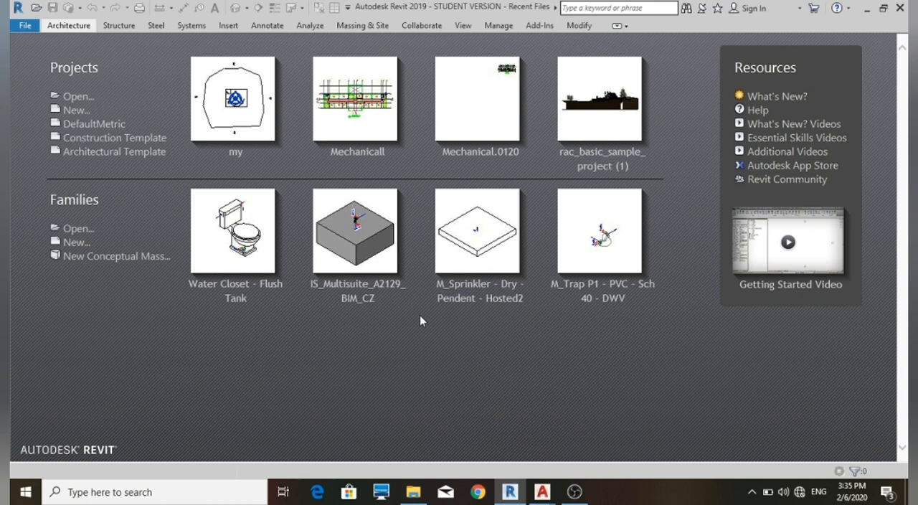
Create a new project based on the Architectural Template
{"action": "left_click", "coordinate": [76, 111]}
{"action": "left_click", "coordinate": [242, 135]}
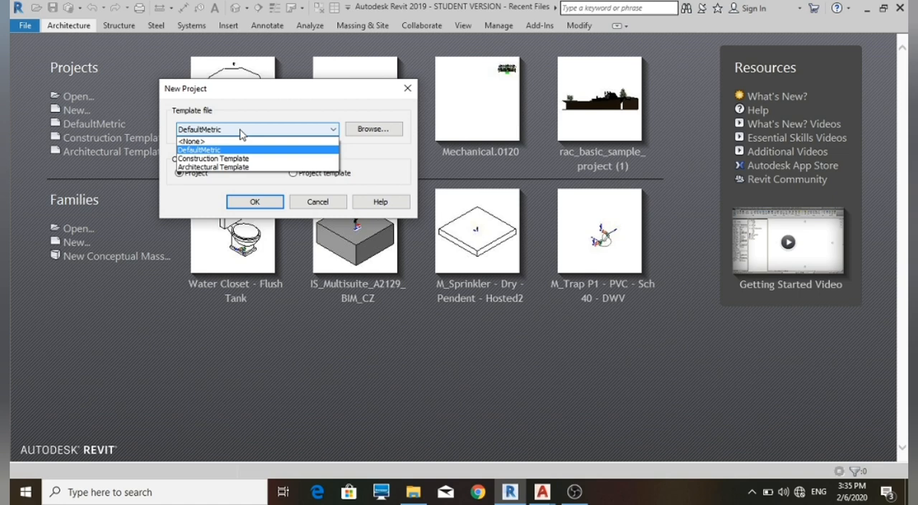
{"action": "left_click", "coordinate": [228, 167]}
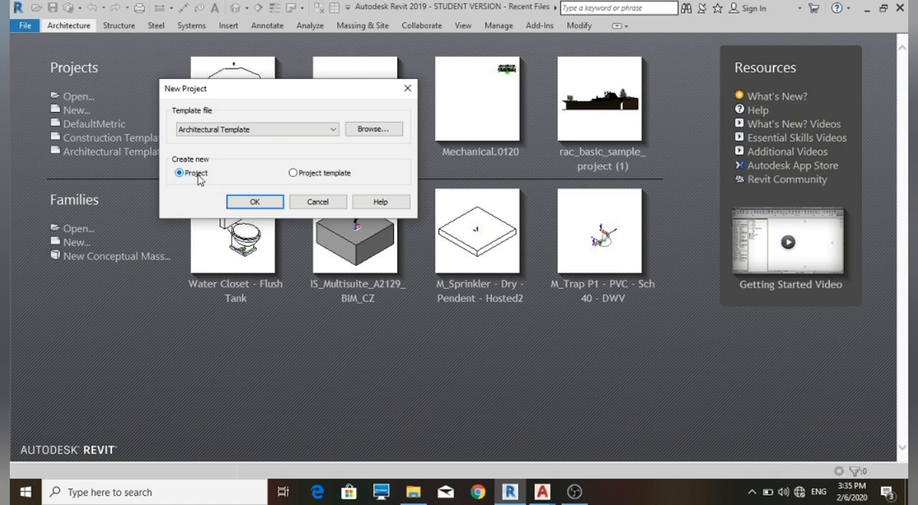
{"action": "left_click", "coordinate": [248, 201]}
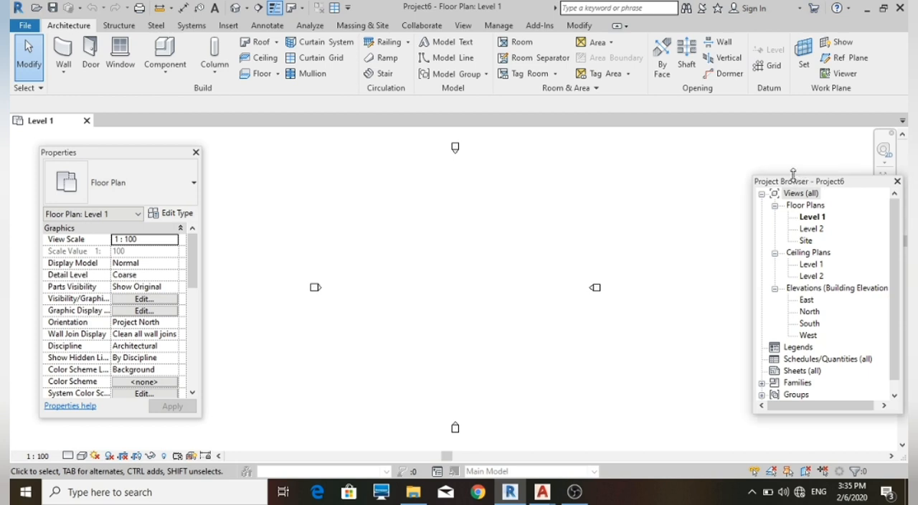
Open the East elevation view and move the Project Browser clear of the level heads
{"action": "left_click_drag", "start_coordinate": [856, 182], "coordinate": [793, 163]}
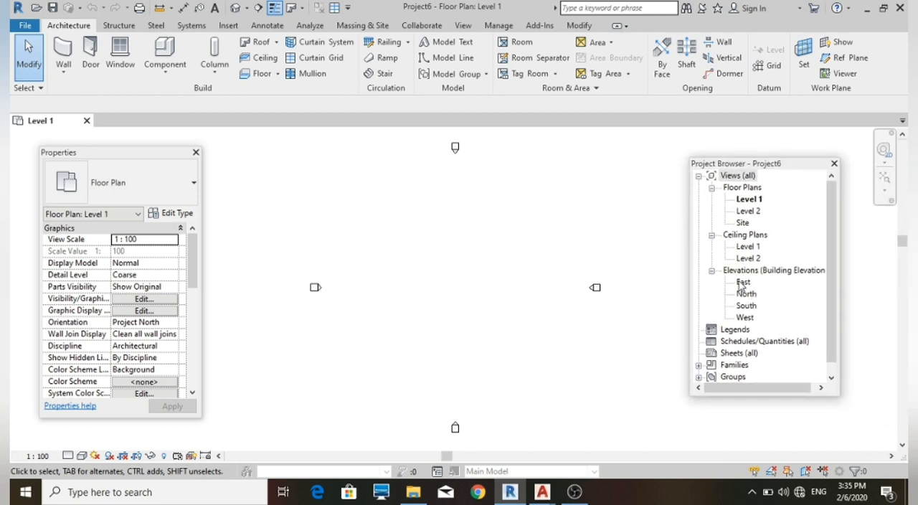
{"action": "double_click", "coordinate": [741, 284]}
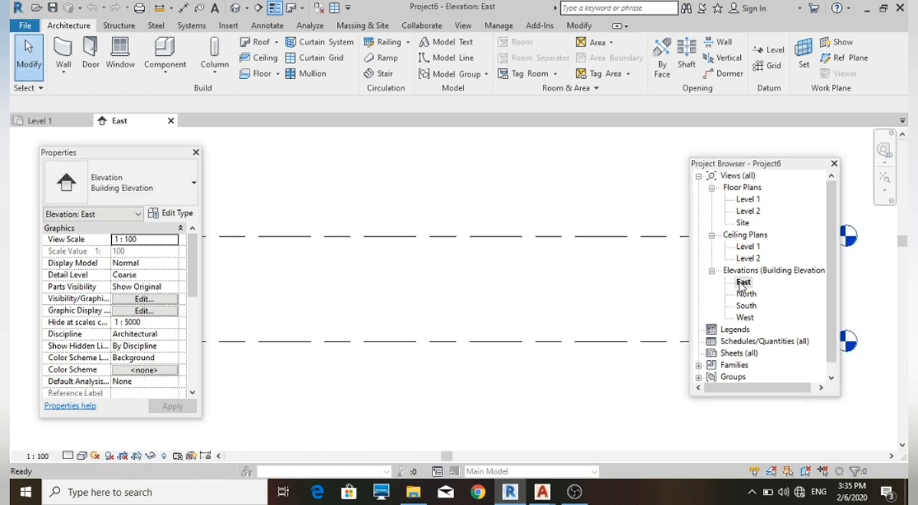
{"action": "left_click_drag", "start_coordinate": [795, 167], "coordinate": [330, 180]}
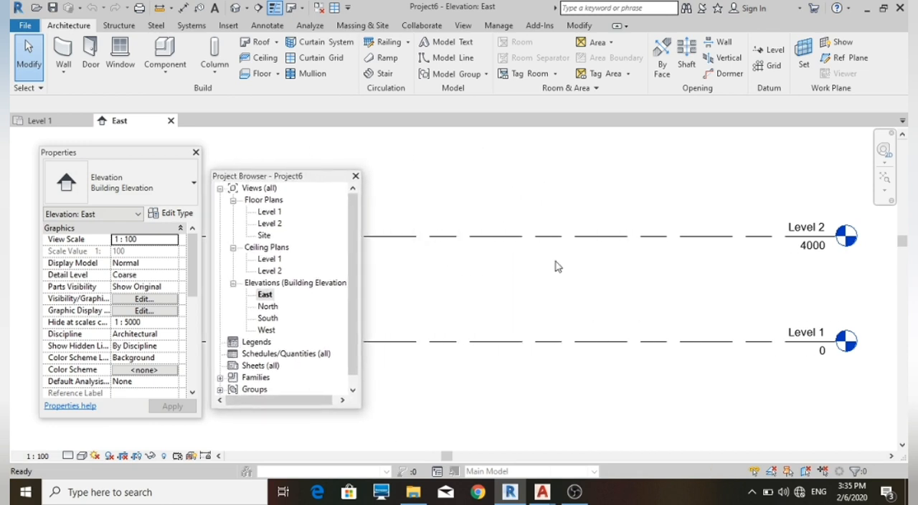
Rename Level 1 to GROUND and have the corresponding views renamed as well
{"action": "scroll", "coordinate": [802, 344], "scroll_direction": "up", "scroll_amount": 2}
{"action": "scroll", "coordinate": [802, 344], "scroll_direction": "up", "scroll_amount": 2}
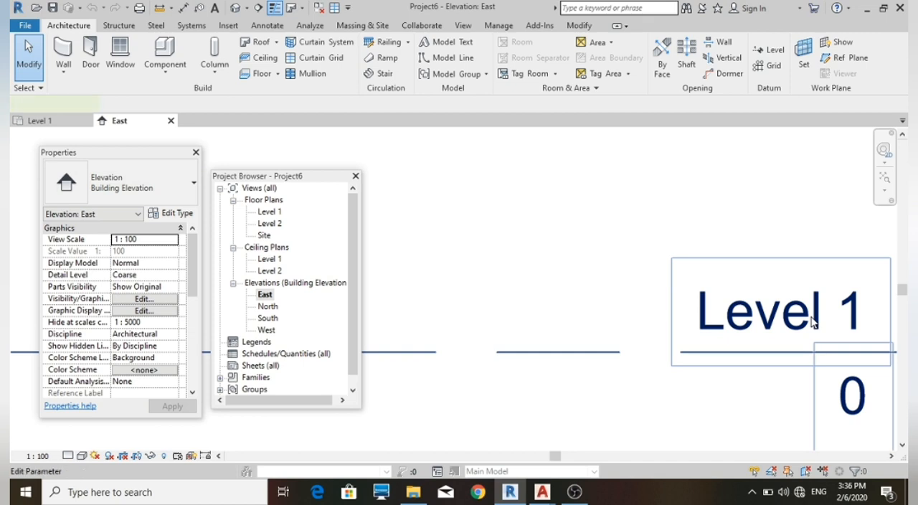
{"action": "left_click", "coordinate": [812, 322]}
{"action": "left_click", "coordinate": [860, 323]}
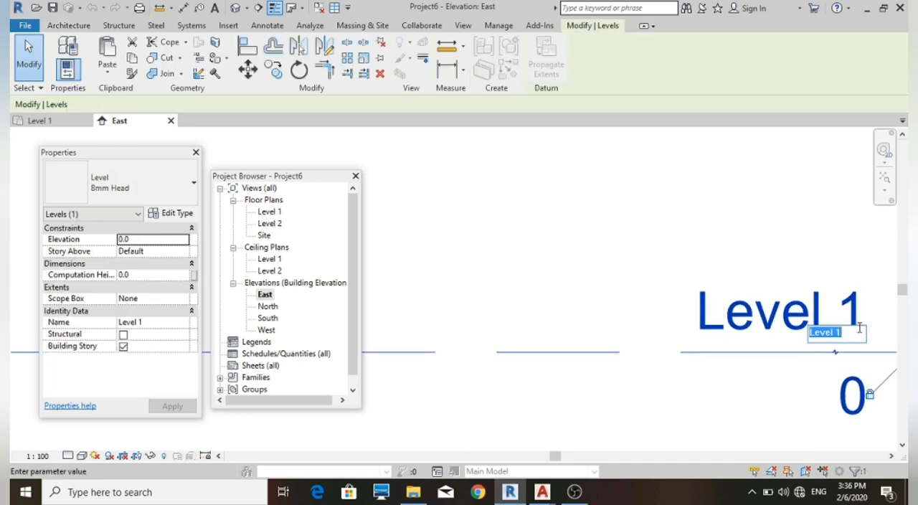
{"action": "type", "text": "G"}
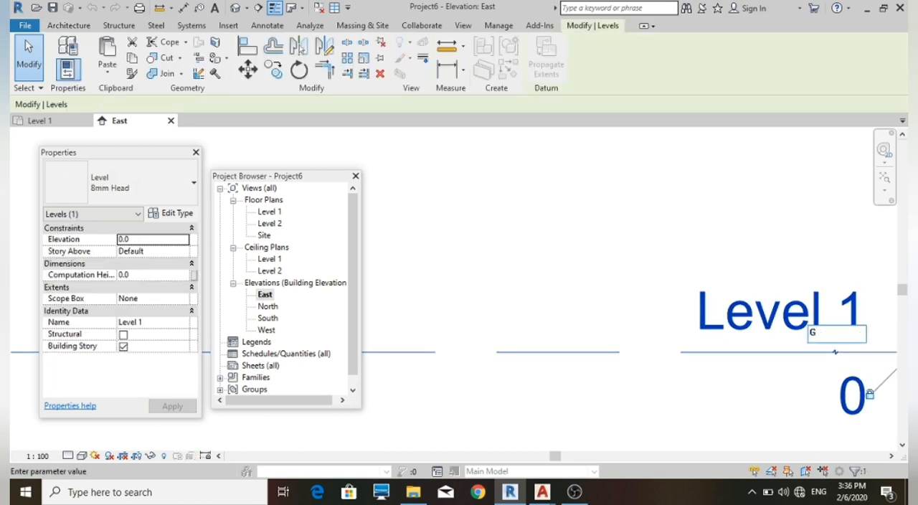
{"action": "type", "text": "ROUND"}
{"action": "key", "text": "Return"}
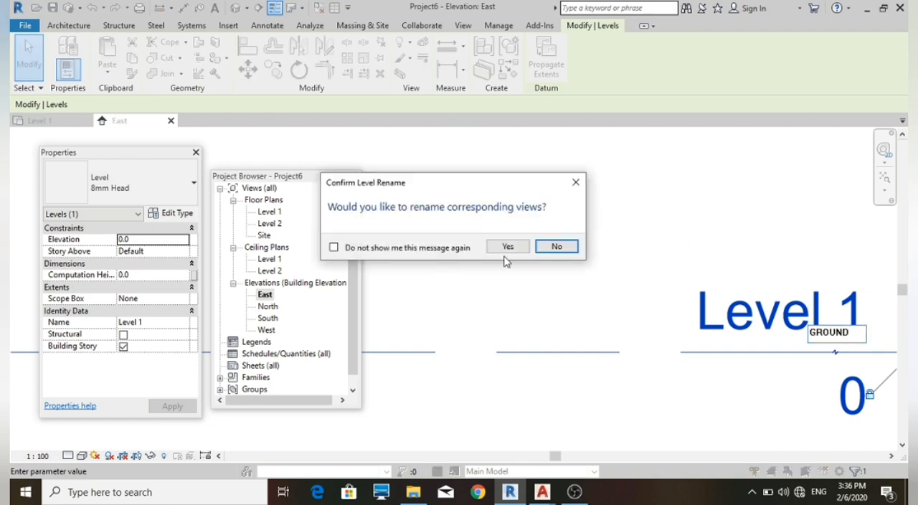
{"action": "left_click", "coordinate": [510, 245]}
Rename Level 2 to GF and have the corresponding views renamed as well
{"action": "scroll", "coordinate": [473, 336], "scroll_direction": "down", "scroll_amount": 4}
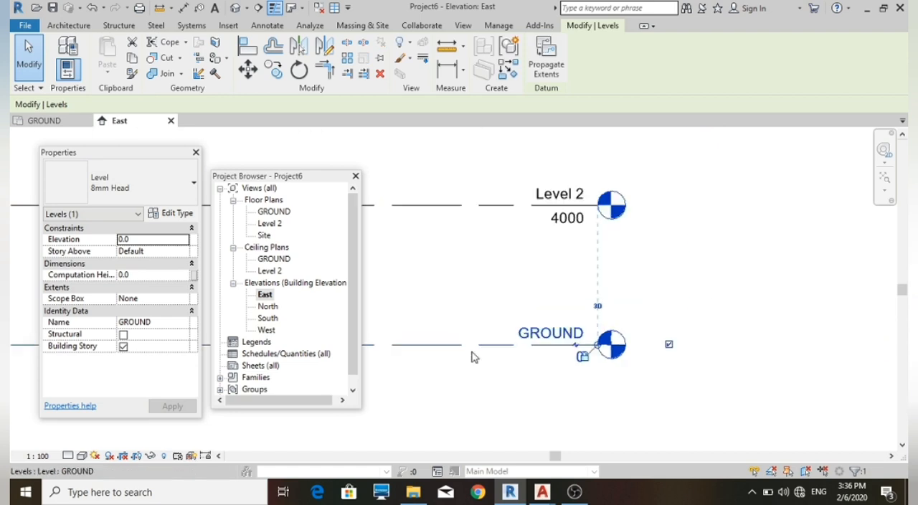
{"action": "scroll", "coordinate": [543, 282], "scroll_direction": "up", "scroll_amount": 4}
{"action": "scroll", "coordinate": [543, 282], "scroll_direction": "up", "scroll_amount": 2}
{"action": "left_click", "coordinate": [543, 255]}
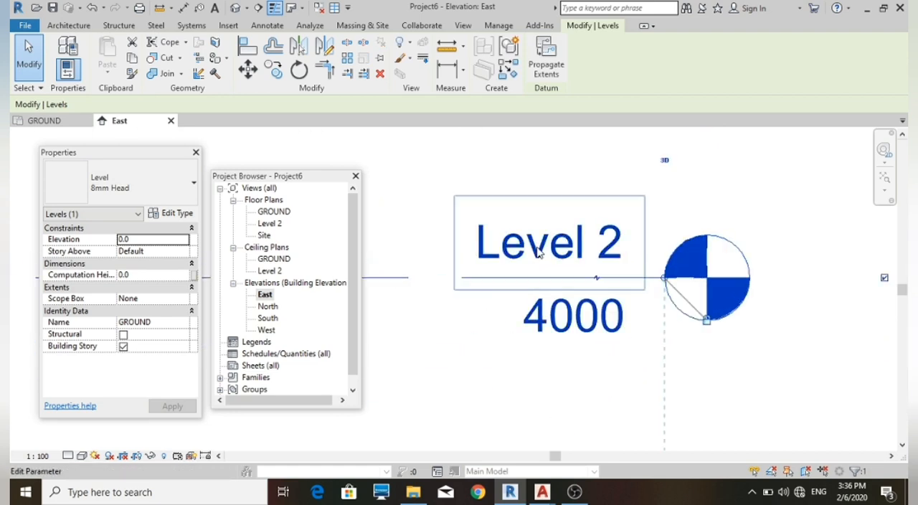
{"action": "left_click", "coordinate": [543, 255]}
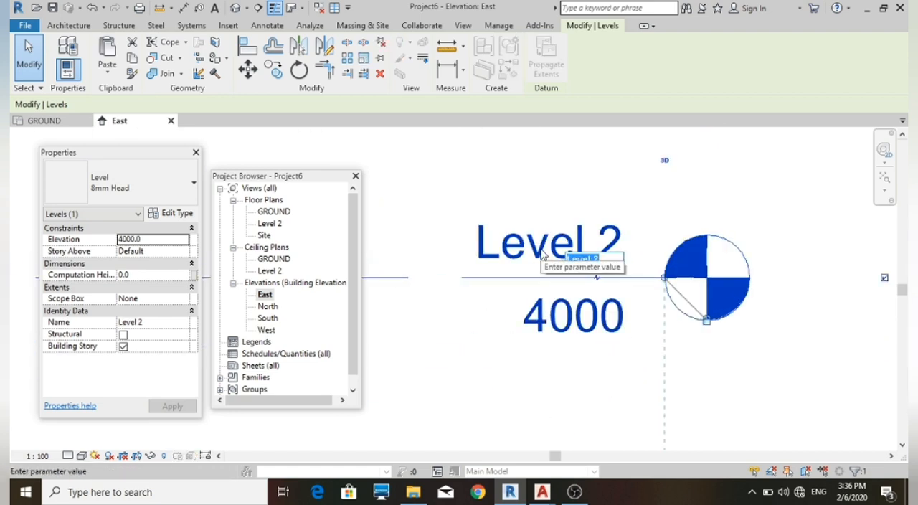
{"action": "type", "text": "GF"}
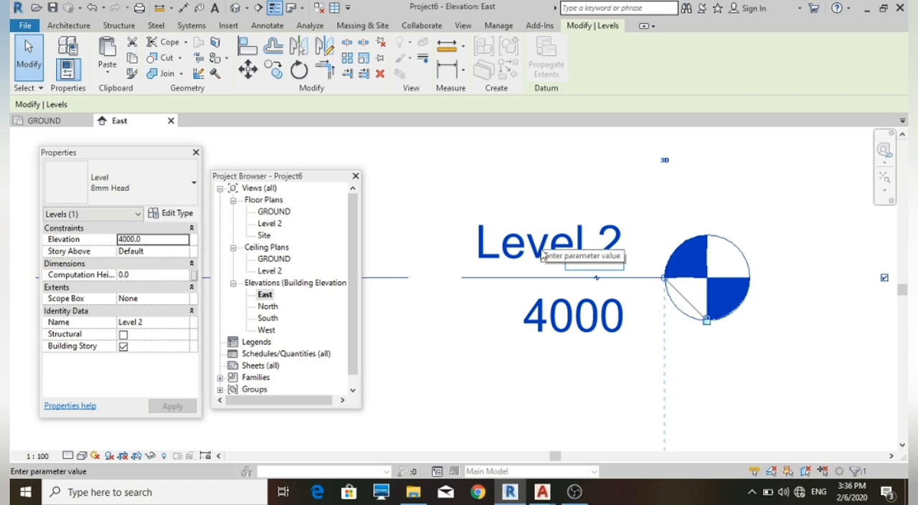
{"action": "key", "text": "Return"}
{"action": "left_click", "coordinate": [506, 249]}
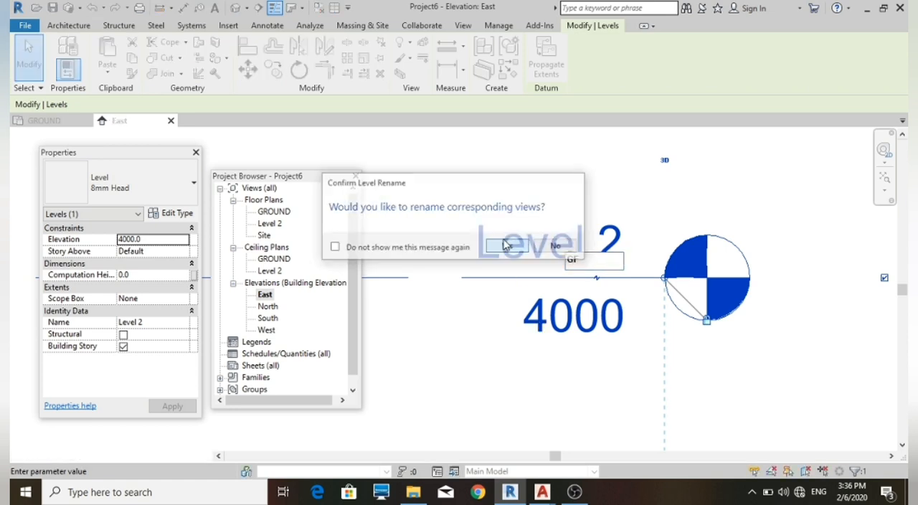
Set the elevation of the GF level to 400
{"action": "left_click", "coordinate": [540, 305]}
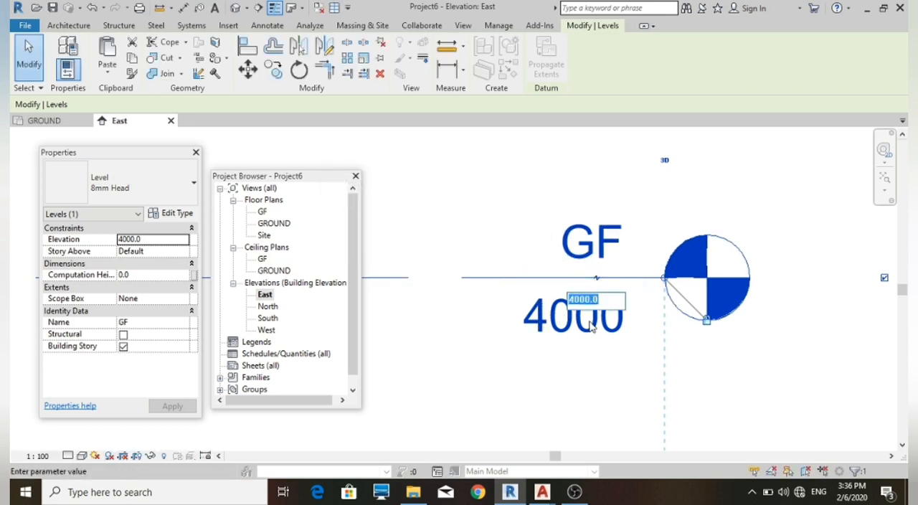
{"action": "type", "text": "400"}
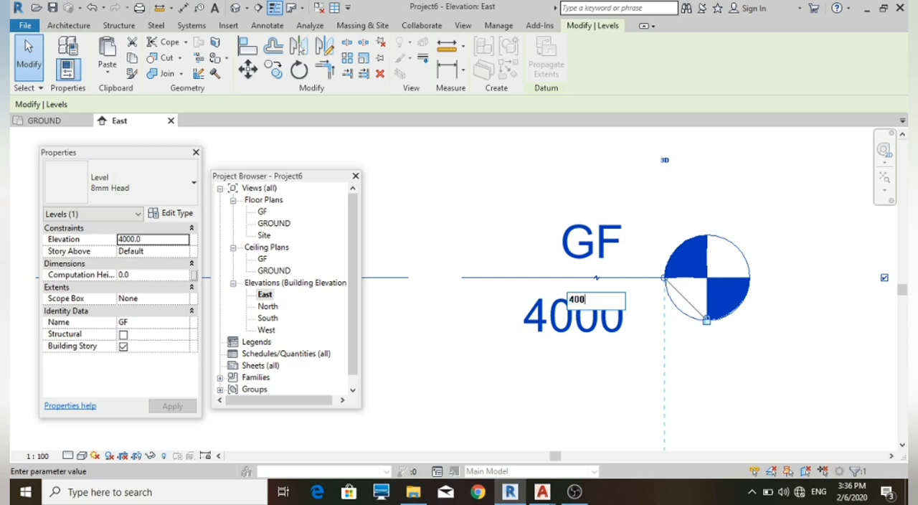
{"action": "key", "text": "Return"}
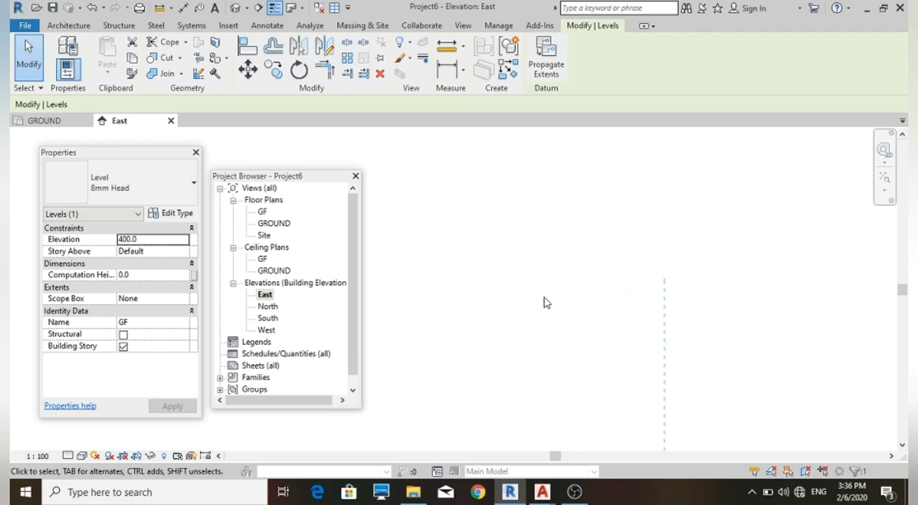
Add an elbow to the GF level line and move its head up, clear of the GROUND label
{"action": "scroll", "coordinate": [543, 301], "scroll_direction": "down", "scroll_amount": 3}
{"action": "scroll", "coordinate": [535, 363], "scroll_direction": "up", "scroll_amount": 5}
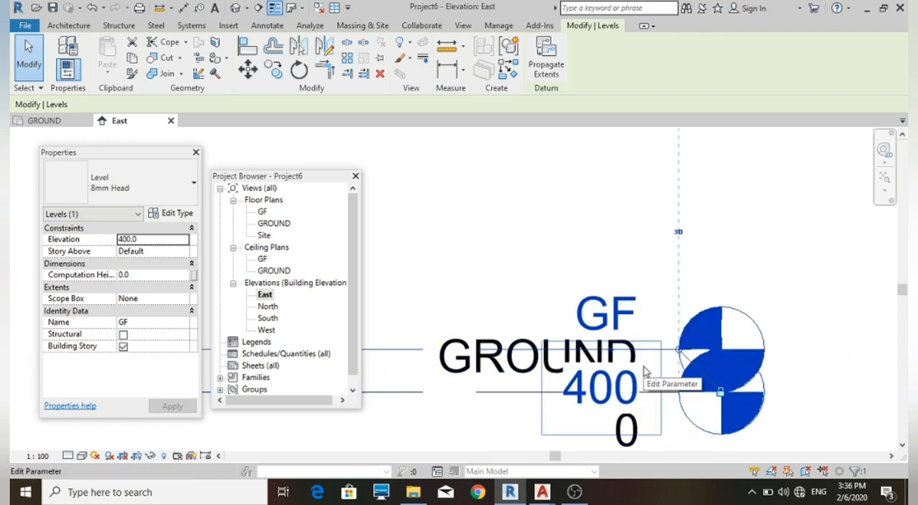
{"action": "scroll", "coordinate": [642, 366], "scroll_direction": "down", "scroll_amount": 1}
{"action": "scroll", "coordinate": [654, 363], "scroll_direction": "up", "scroll_amount": 1}
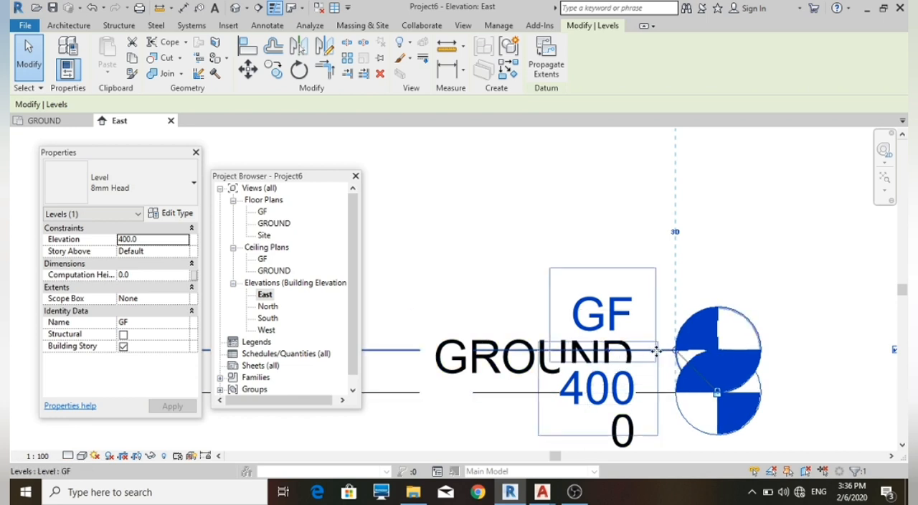
{"action": "scroll", "coordinate": [622, 370], "scroll_direction": "up", "scroll_amount": 4}
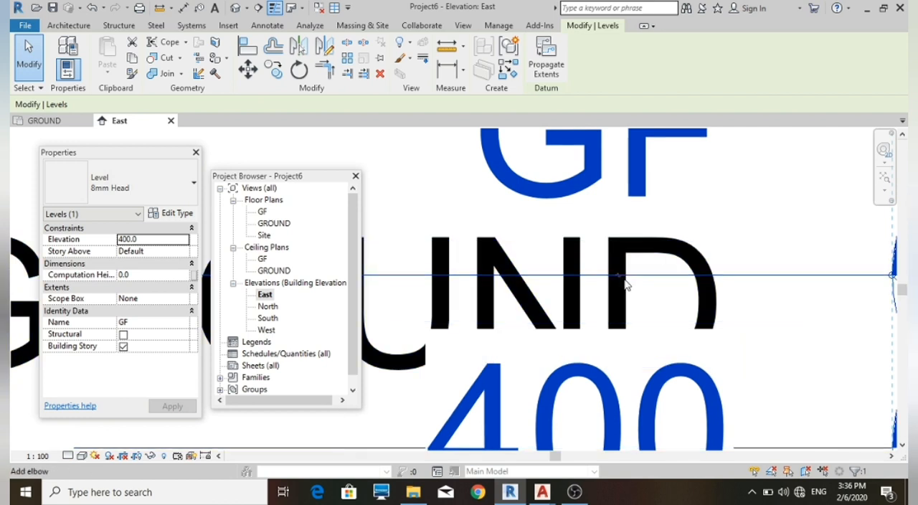
{"action": "left_click", "coordinate": [623, 282]}
{"action": "scroll", "coordinate": [620, 278], "scroll_direction": "down", "scroll_amount": 6}
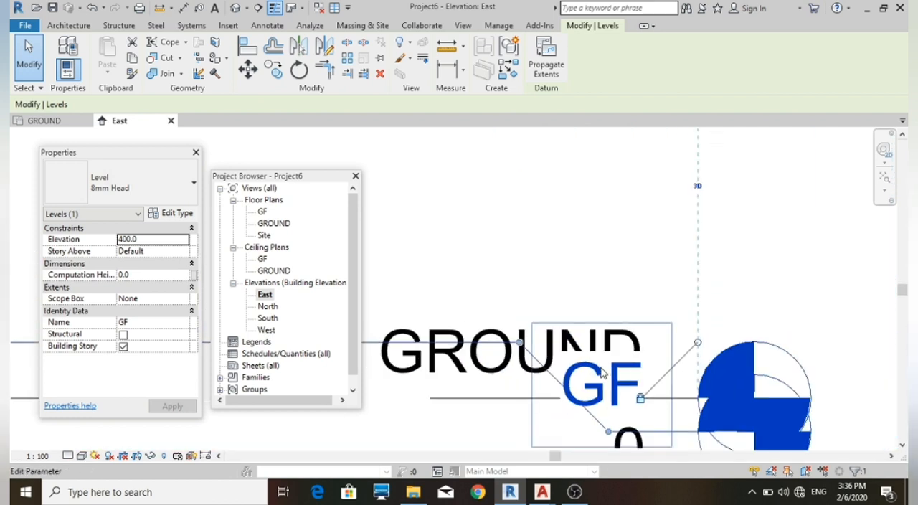
{"action": "left_click_drag", "start_coordinate": [608, 427], "coordinate": [623, 265]}
{"action": "scroll", "coordinate": [577, 360], "scroll_direction": "down", "scroll_amount": 1}
Add an elbow to the GROUND level line so its head sits below the GF head
{"action": "left_click", "coordinate": [604, 388]}
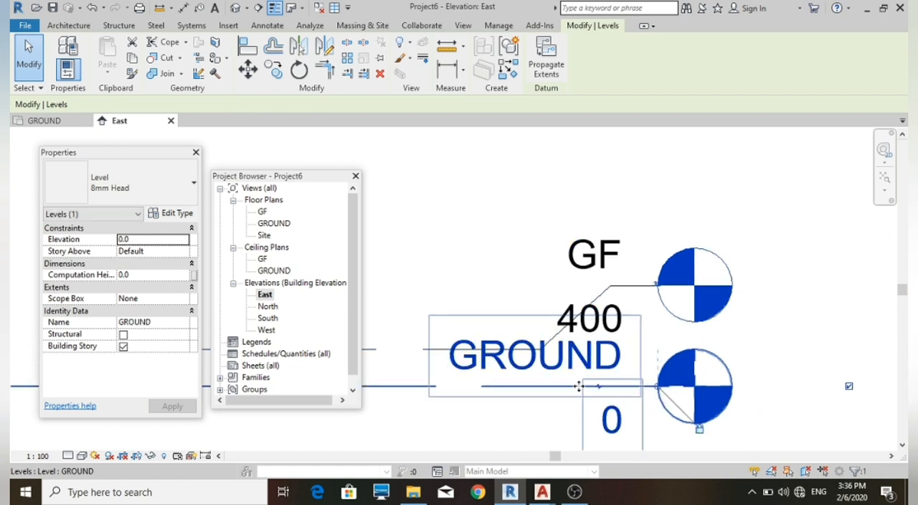
{"action": "left_click", "coordinate": [602, 387]}
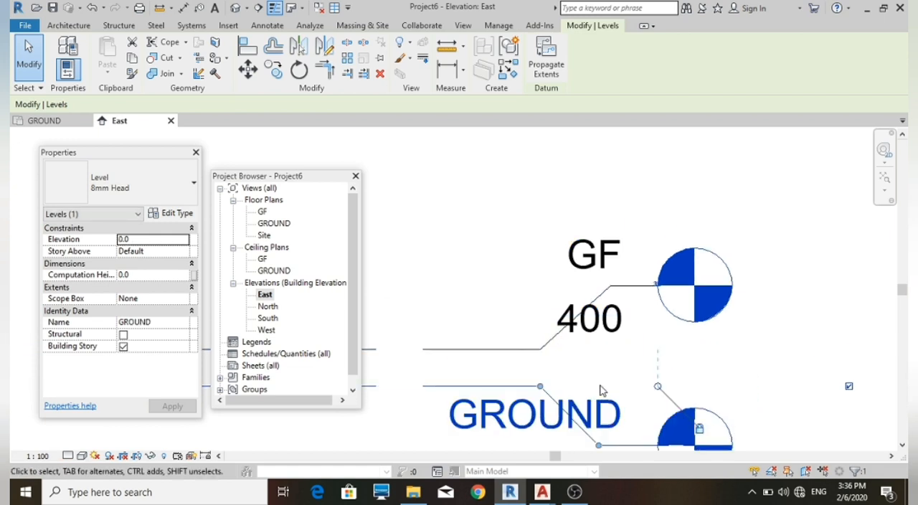
{"action": "scroll", "coordinate": [567, 336], "scroll_direction": "up", "scroll_amount": 1}
{"action": "scroll", "coordinate": [632, 315], "scroll_direction": "down", "scroll_amount": 4}
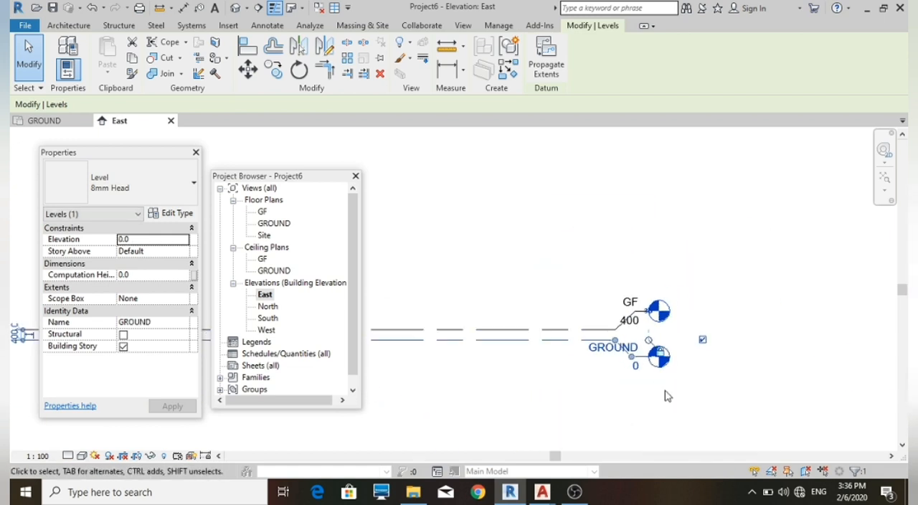
{"action": "scroll", "coordinate": [659, 388], "scroll_direction": "down", "scroll_amount": 2}
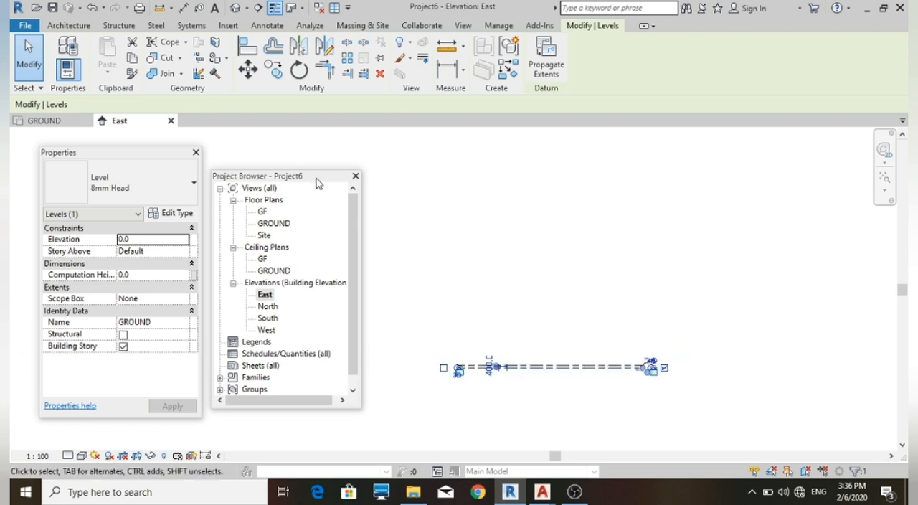
Move the Project Browser away from the level lines and open the GF floor plan
{"action": "left_click_drag", "start_coordinate": [316, 179], "coordinate": [835, 147]}
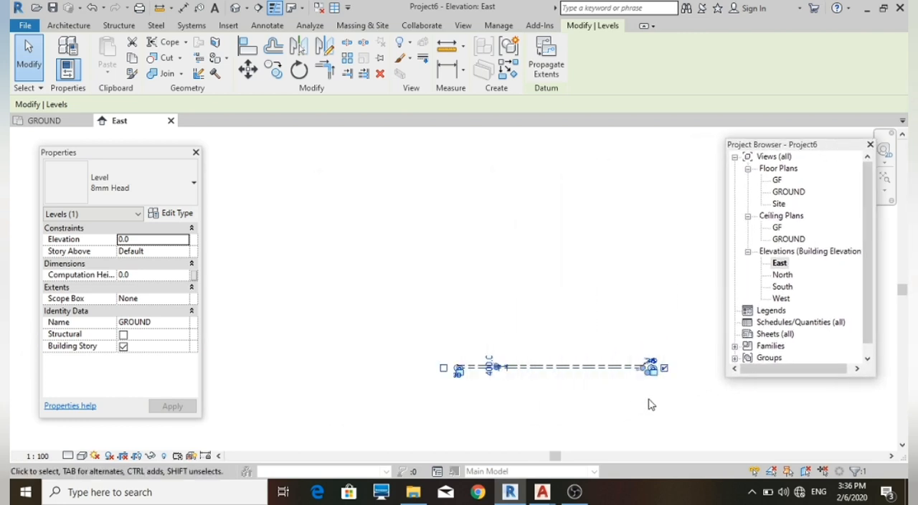
{"action": "scroll", "coordinate": [650, 396], "scroll_direction": "up", "scroll_amount": 2}
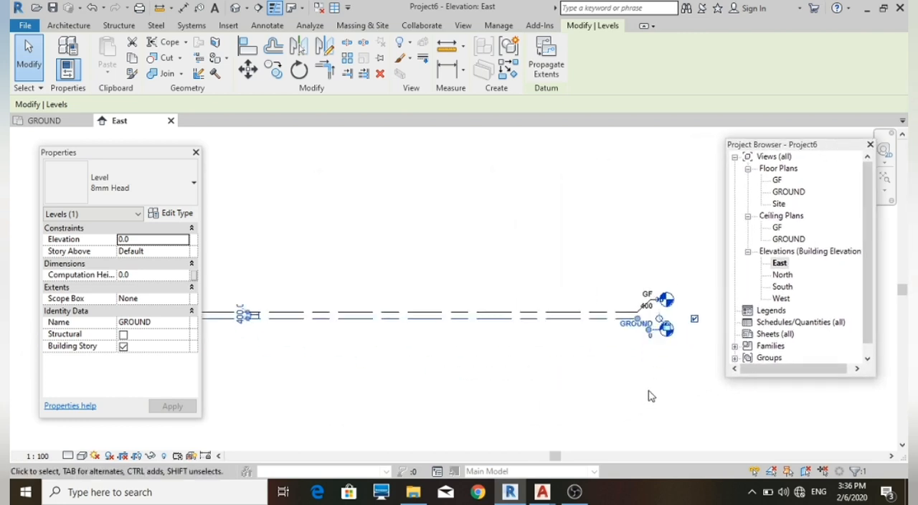
{"action": "left_click", "coordinate": [777, 180]}
{"action": "double_click", "coordinate": [777, 180]}
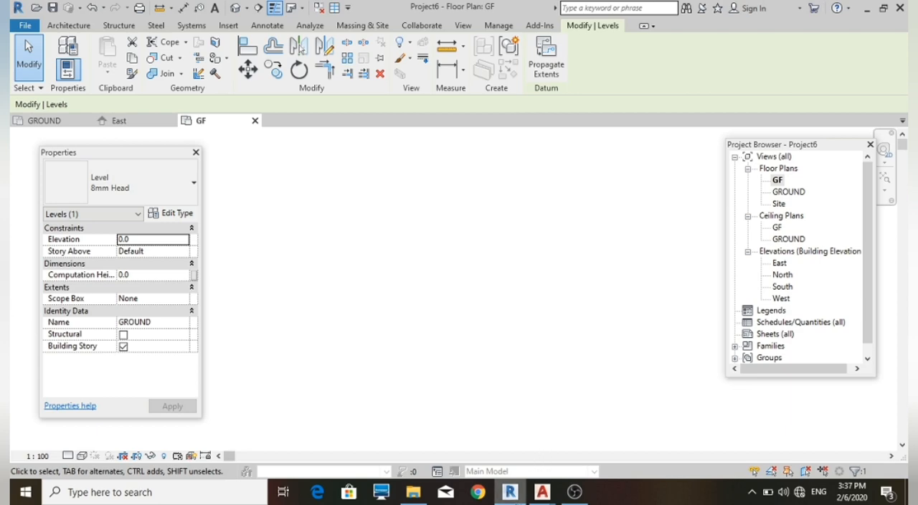
Switch to AutoCAD and examine the ground floor plan's grid lines, rooms, dimensions and annotations
{"action": "mouse_move", "coordinate": [543, 492]}
{"action": "left_click", "coordinate": [495, 463]}
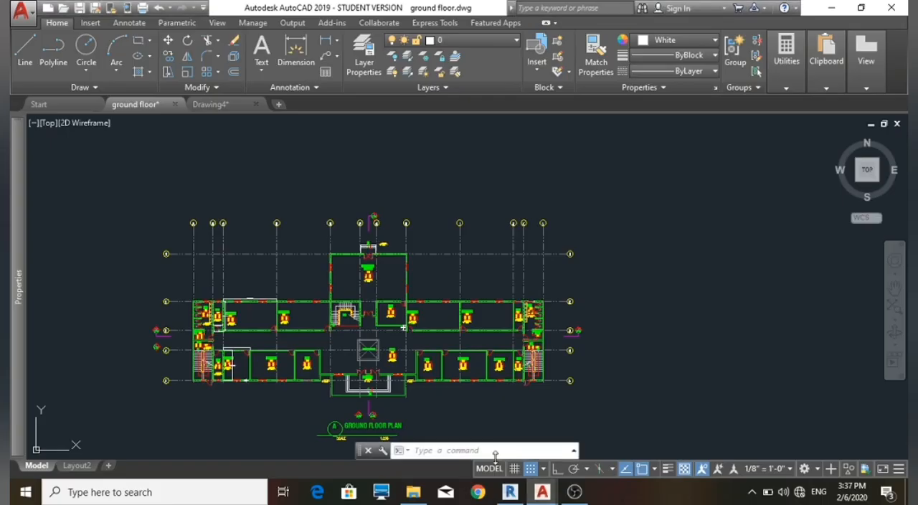
{"action": "scroll", "coordinate": [466, 237], "scroll_direction": "down", "scroll_amount": 3}
{"action": "scroll", "coordinate": [413, 305], "scroll_direction": "up", "scroll_amount": 2}
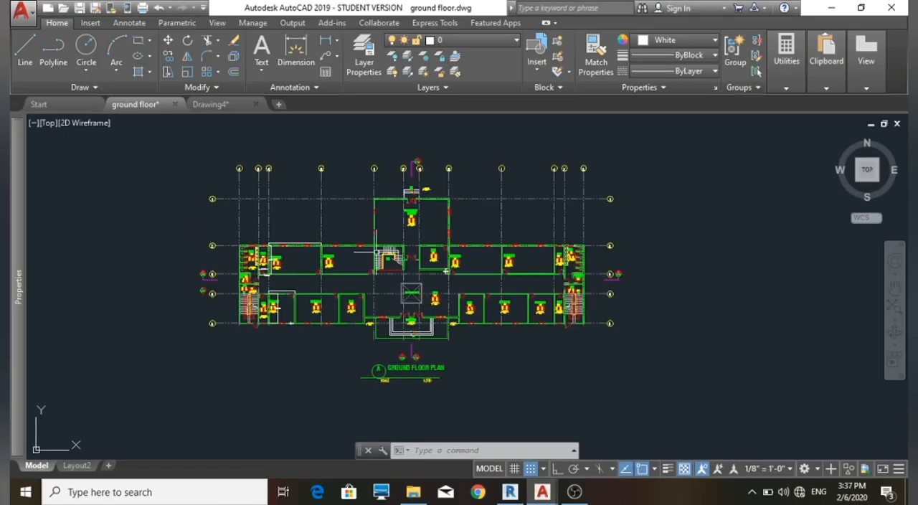
{"action": "scroll", "coordinate": [243, 164], "scroll_direction": "up", "scroll_amount": 2}
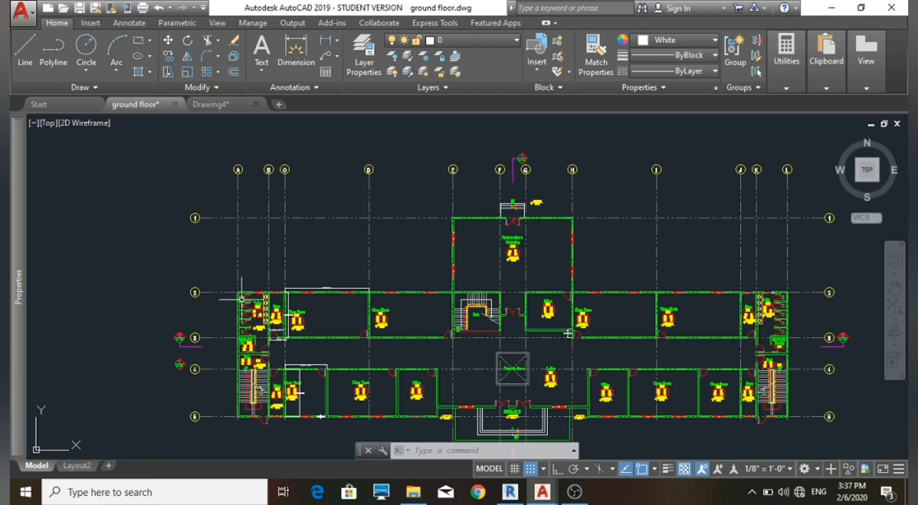
{"action": "scroll", "coordinate": [287, 330], "scroll_direction": "up", "scroll_amount": 3}
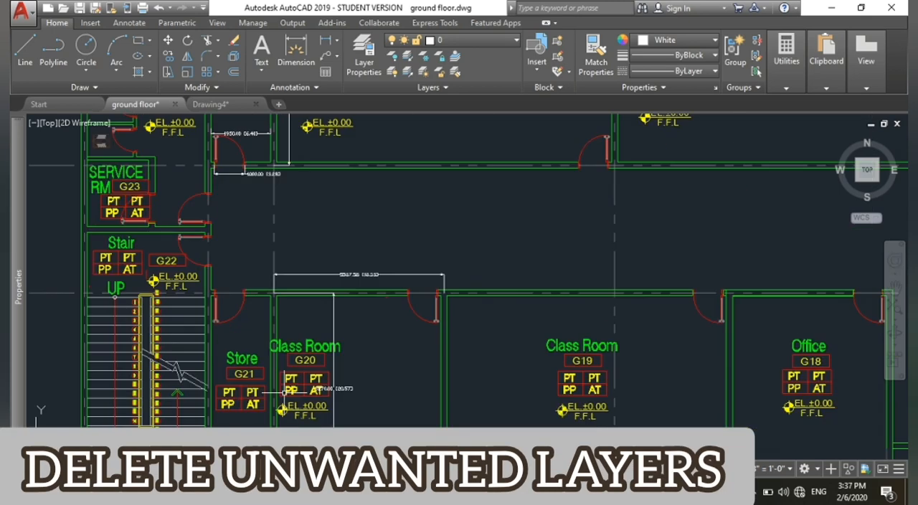
{"action": "scroll", "coordinate": [283, 351], "scroll_direction": "up", "scroll_amount": 3}
{"action": "scroll", "coordinate": [283, 355], "scroll_direction": "down", "scroll_amount": 3}
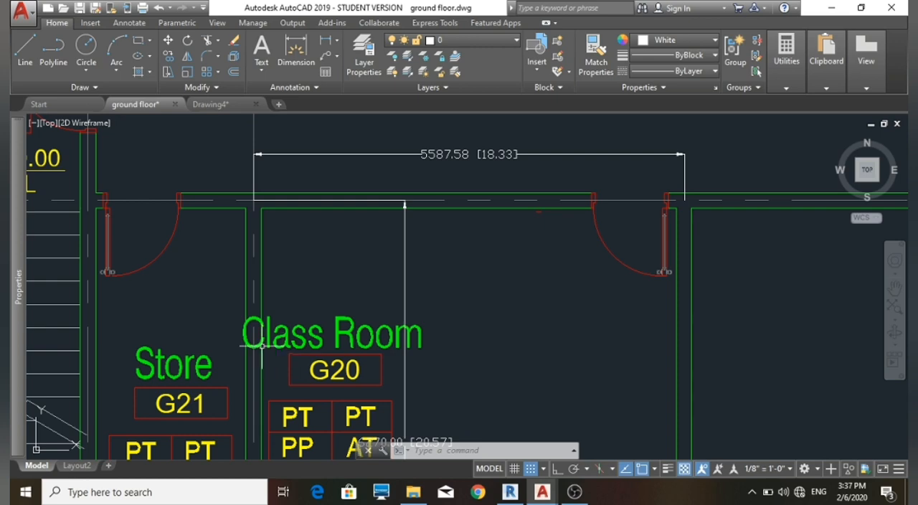
{"action": "scroll", "coordinate": [283, 355], "scroll_direction": "down", "scroll_amount": 8}
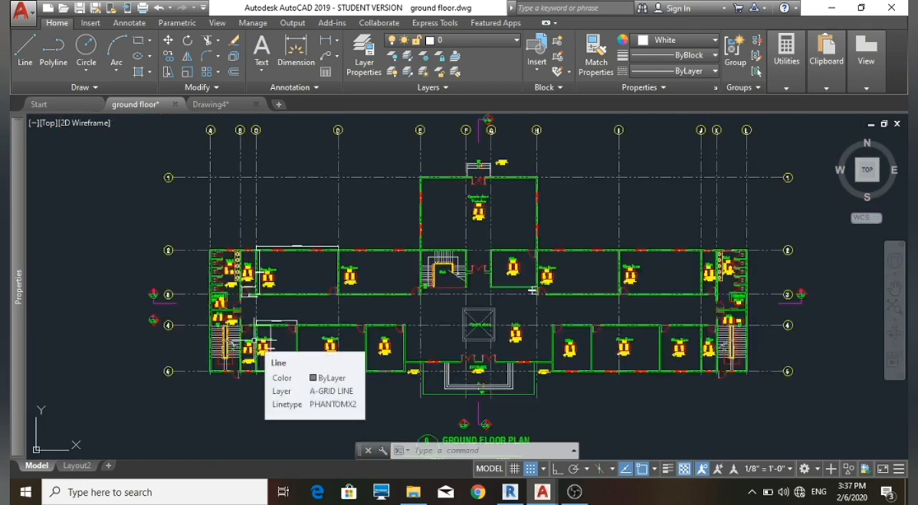
Copy the entire ground floor plan, including grid lines and title, and switch to the empty Drawing4
{"action": "scroll", "coordinate": [239, 340], "scroll_direction": "up", "scroll_amount": 2}
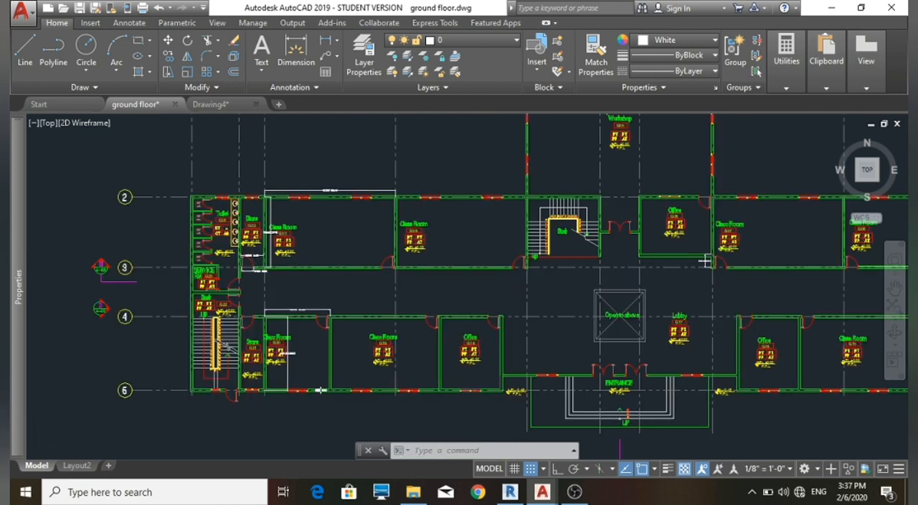
{"action": "scroll", "coordinate": [240, 341], "scroll_direction": "down", "scroll_amount": 4}
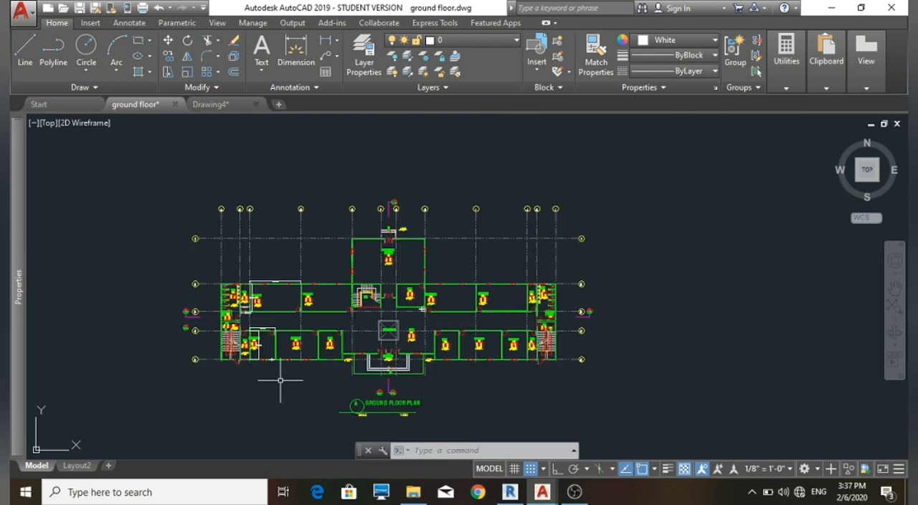
{"action": "left_click", "coordinate": [139, 150]}
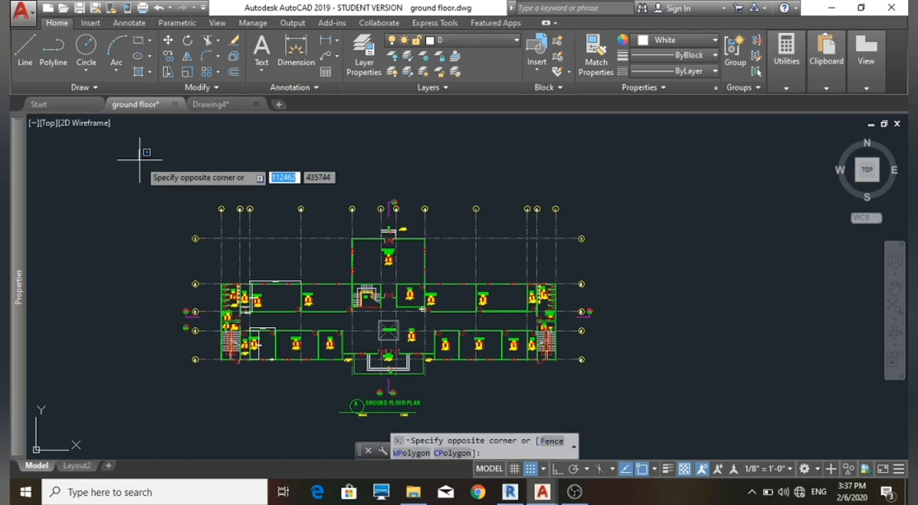
{"action": "left_click", "coordinate": [614, 423]}
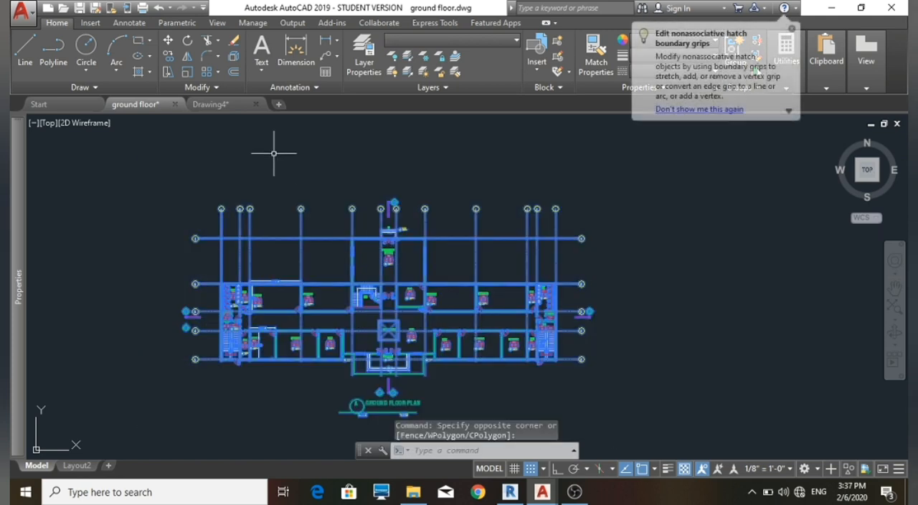
{"action": "left_click", "coordinate": [224, 111]}
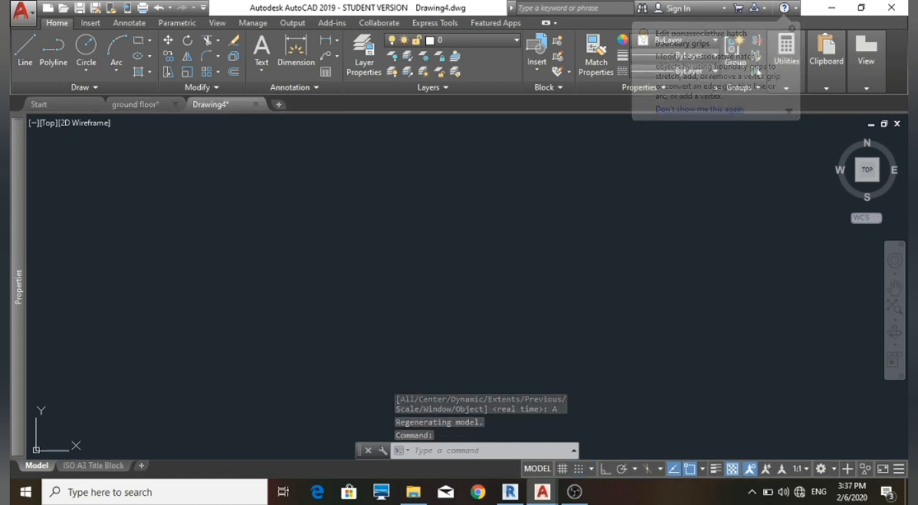
Paste the copied ground floor plan into Drawing4 at insertion point 0,0 and check its placement
{"action": "key", "text": "ctrl+v"}
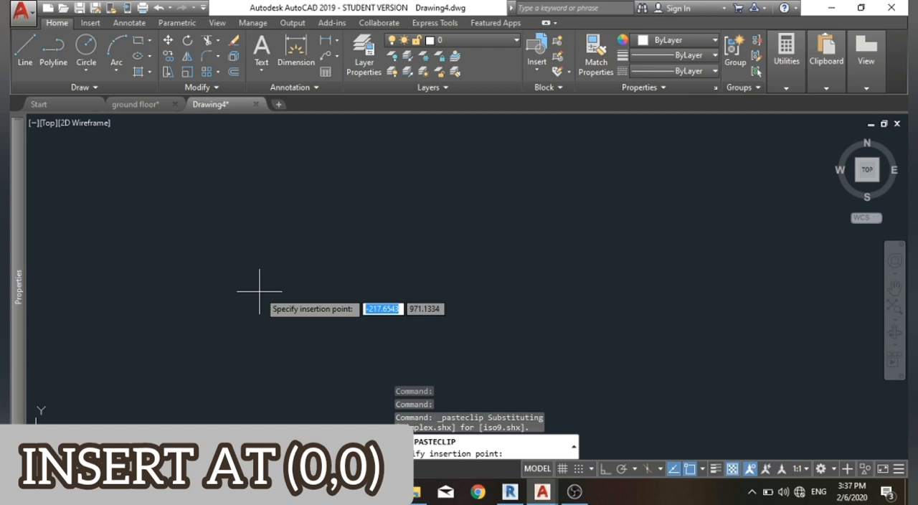
{"action": "type", "text": "0"}
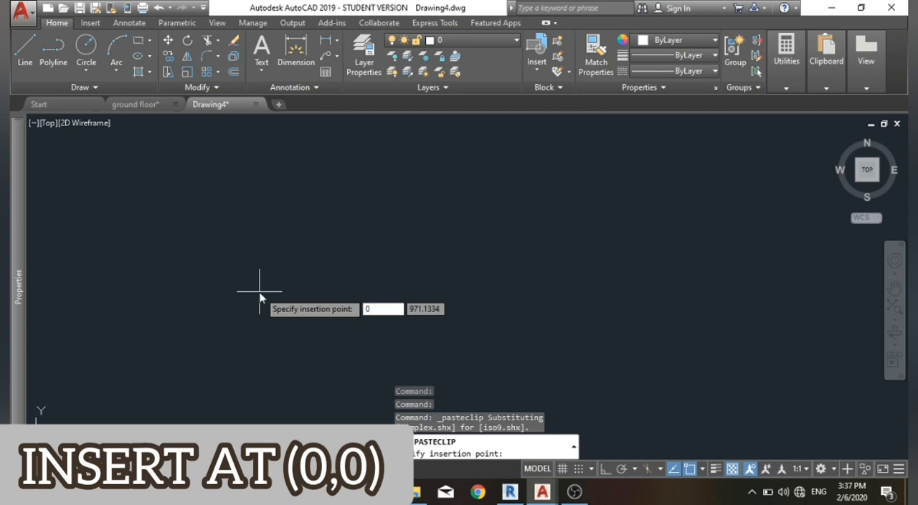
{"action": "key", "text": "Tab"}
{"action": "type", "text": "0"}
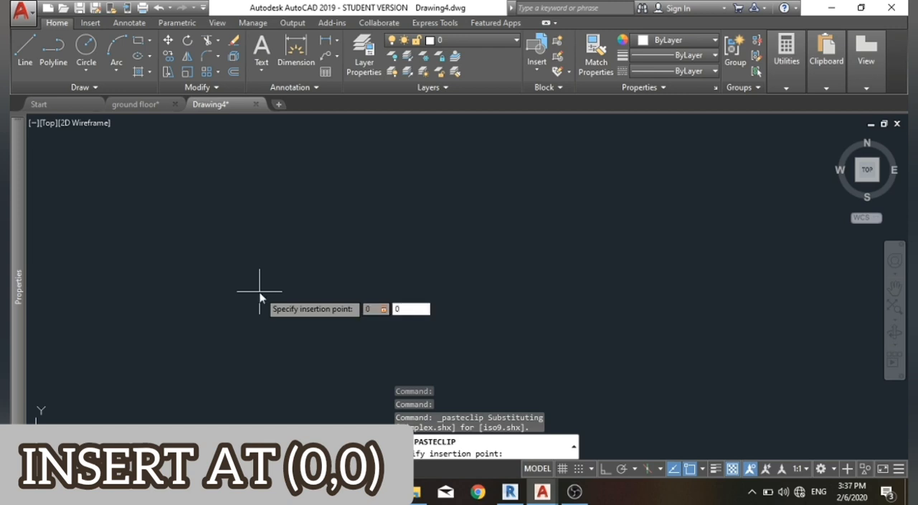
{"action": "key", "text": "Return"}
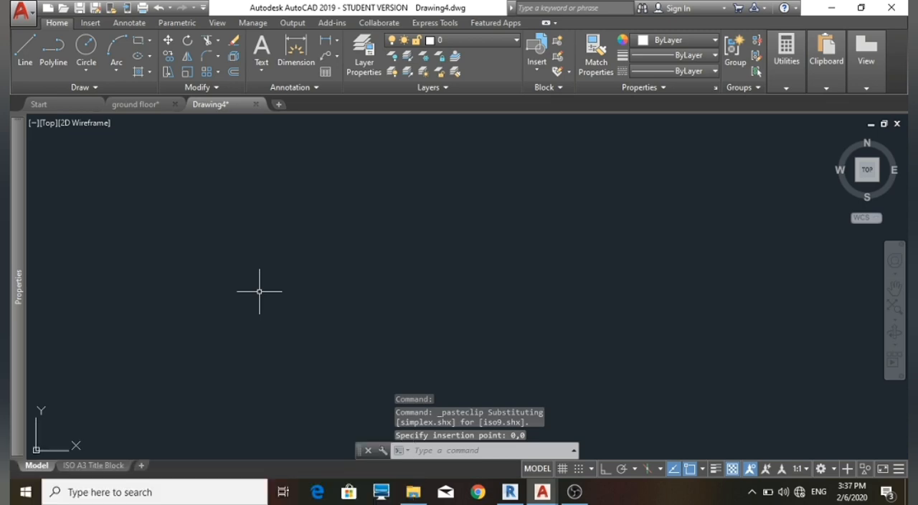
{"action": "scroll", "coordinate": [260, 291], "scroll_direction": "down", "scroll_amount": 12}
{"action": "scroll", "coordinate": [253, 298], "scroll_direction": "up", "scroll_amount": 7}
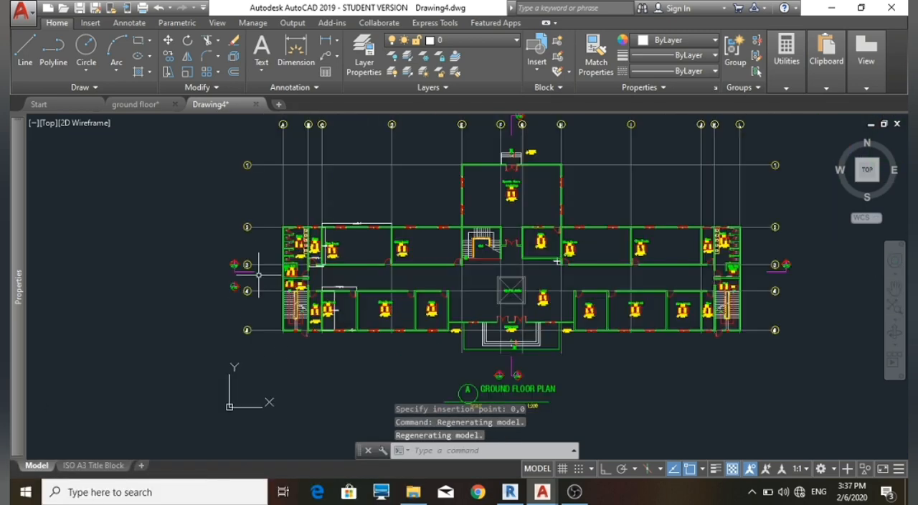
{"action": "scroll", "coordinate": [273, 287], "scroll_direction": "down", "scroll_amount": 4}
{"action": "scroll", "coordinate": [357, 313], "scroll_direction": "up", "scroll_amount": 4}
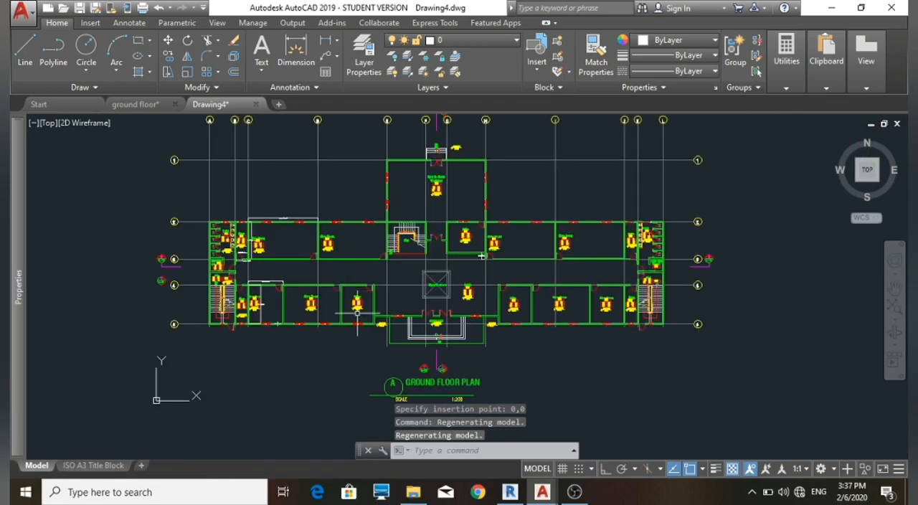
Switch to Revit and choose ground floor.dwg from the School Project folder for a CAD import into the GF floor plan
{"action": "left_click", "coordinate": [511, 495]}
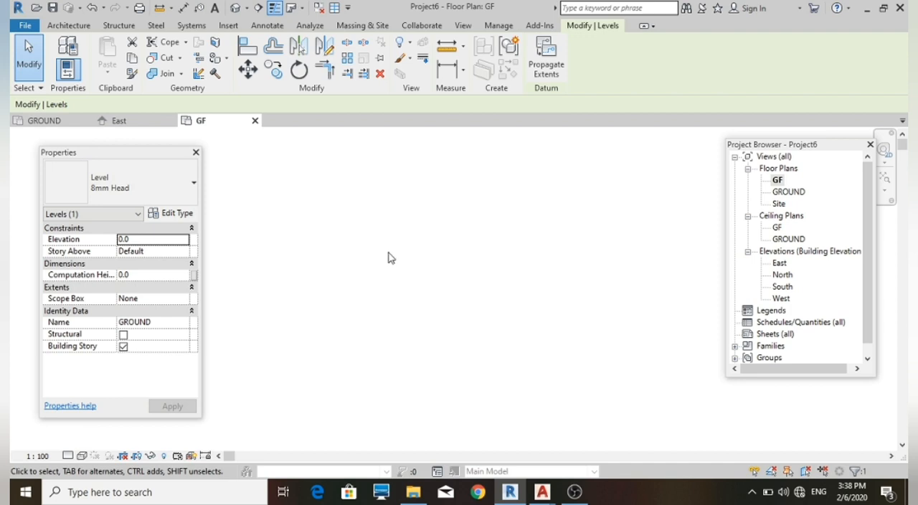
{"action": "left_click", "coordinate": [231, 30]}
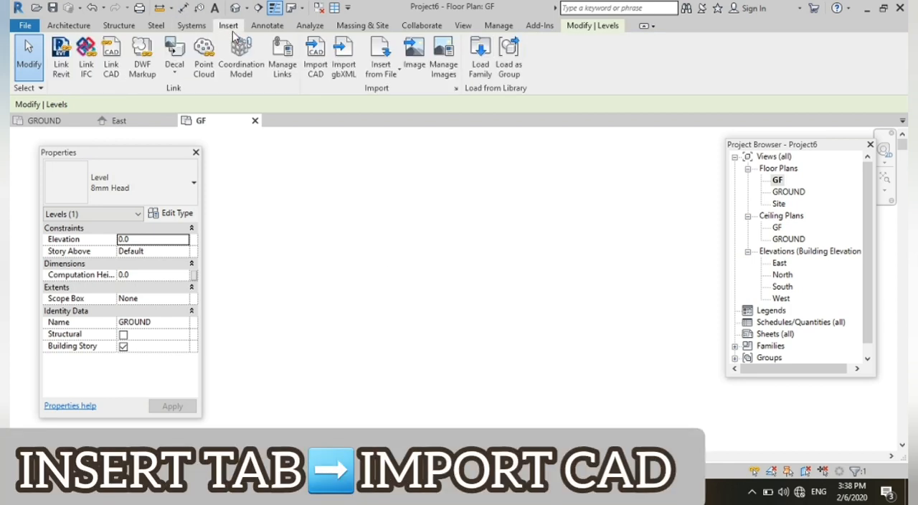
{"action": "left_click", "coordinate": [316, 60]}
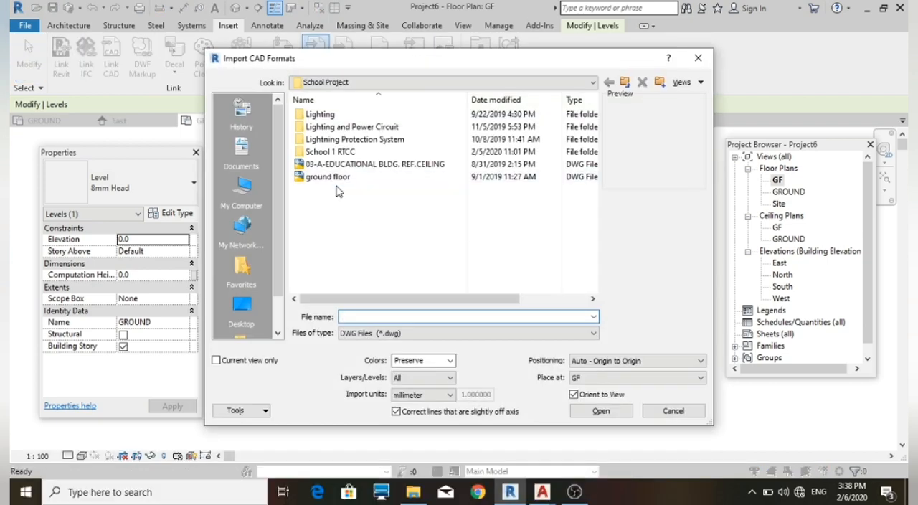
{"action": "left_click", "coordinate": [331, 179]}
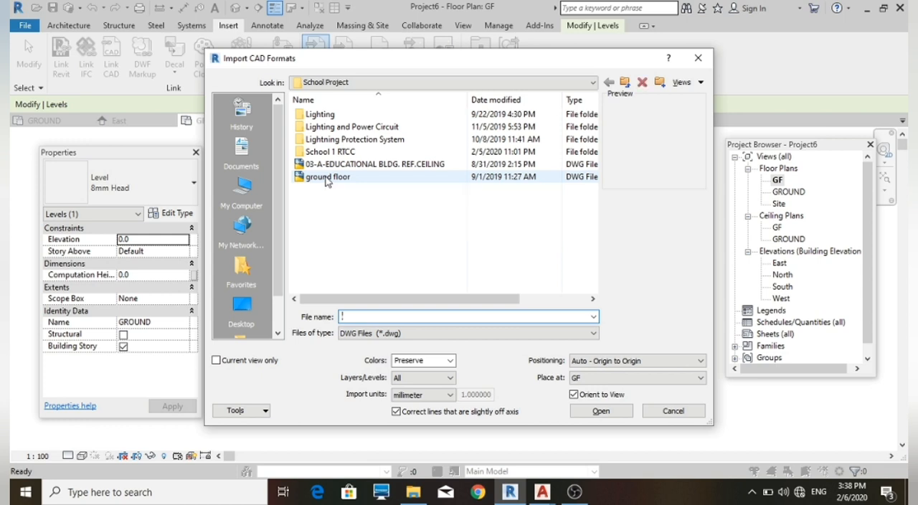
{"action": "left_click", "coordinate": [328, 179]}
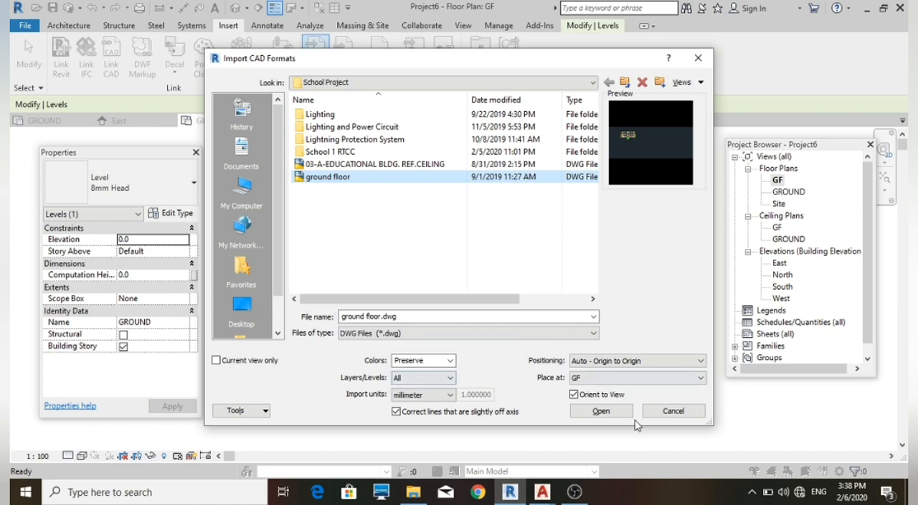
Set the import to Preserve colors, All layers and millimeter units
{"action": "left_click", "coordinate": [449, 361]}
{"action": "left_click", "coordinate": [449, 381]}
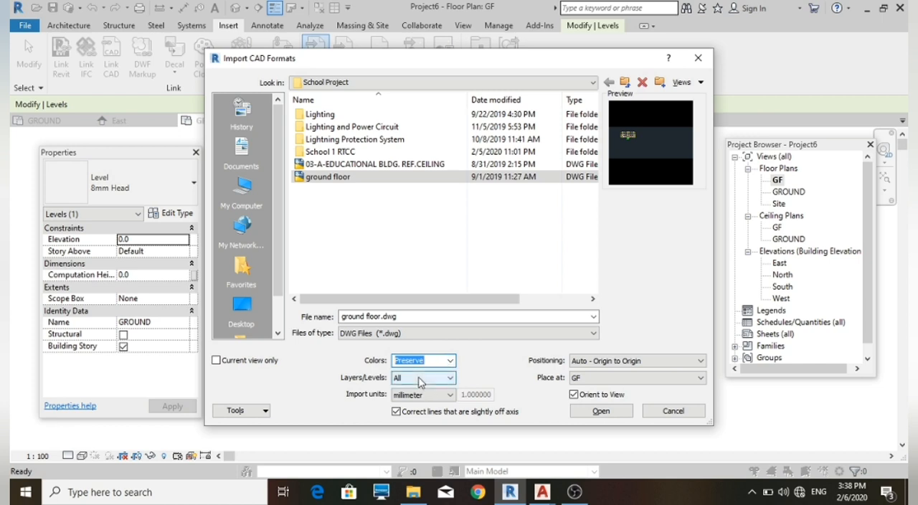
{"action": "left_click", "coordinate": [422, 378]}
{"action": "left_click", "coordinate": [422, 390]}
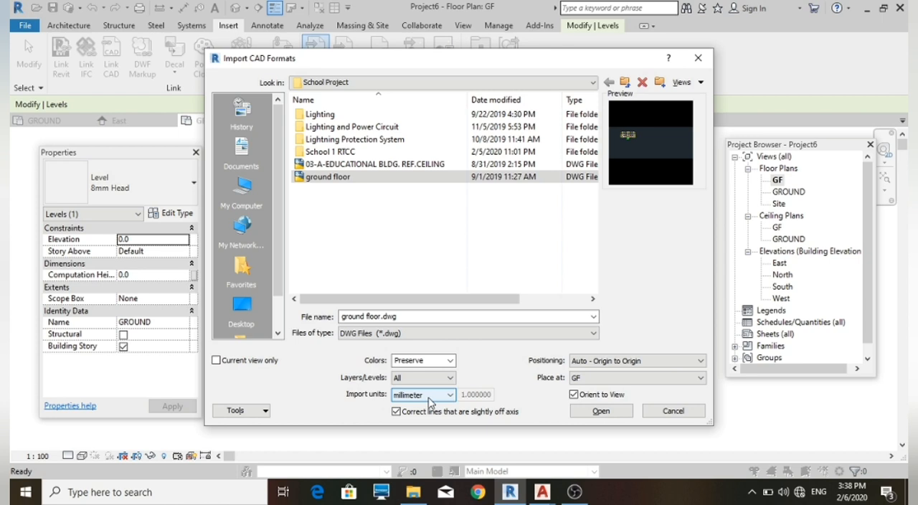
{"action": "left_click", "coordinate": [429, 399]}
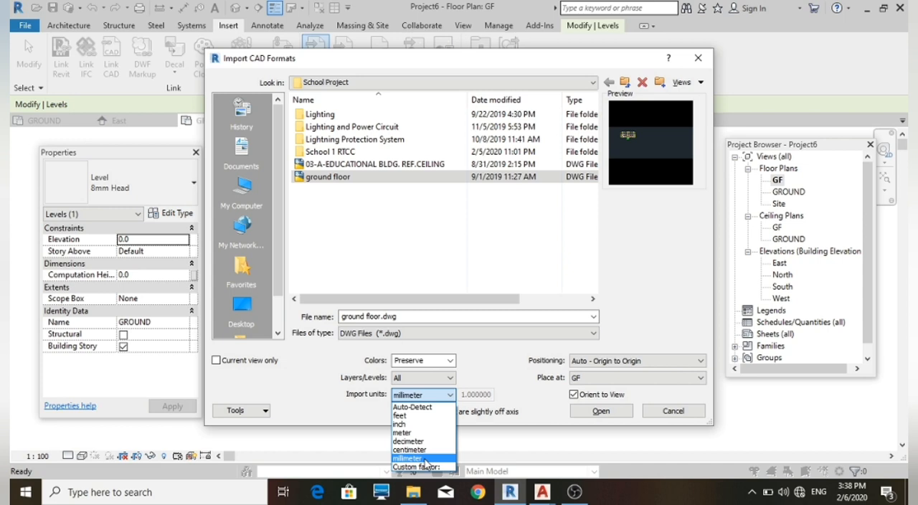
{"action": "left_click", "coordinate": [424, 459]}
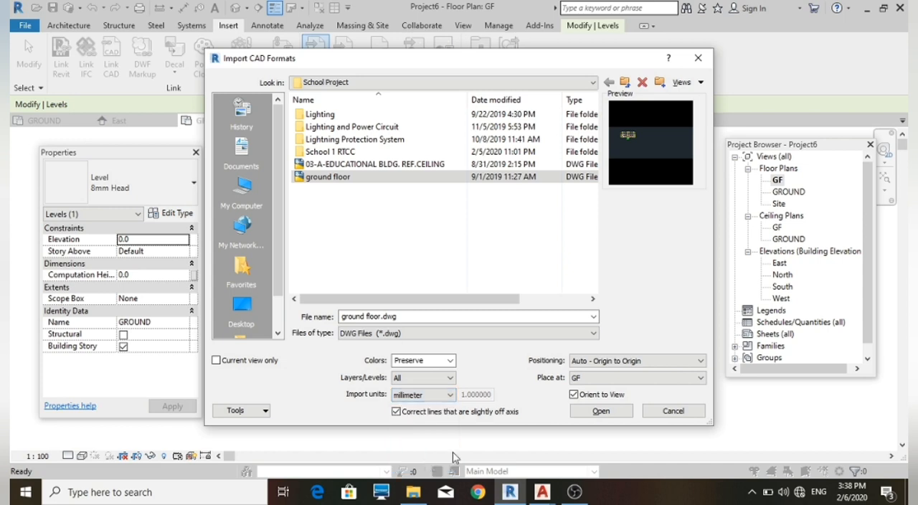
Set positioning to Auto - Origin to Origin, placed at GF, then import the drawing and inspect it in the plan view
{"action": "left_click", "coordinate": [672, 362]}
{"action": "left_click", "coordinate": [658, 382]}
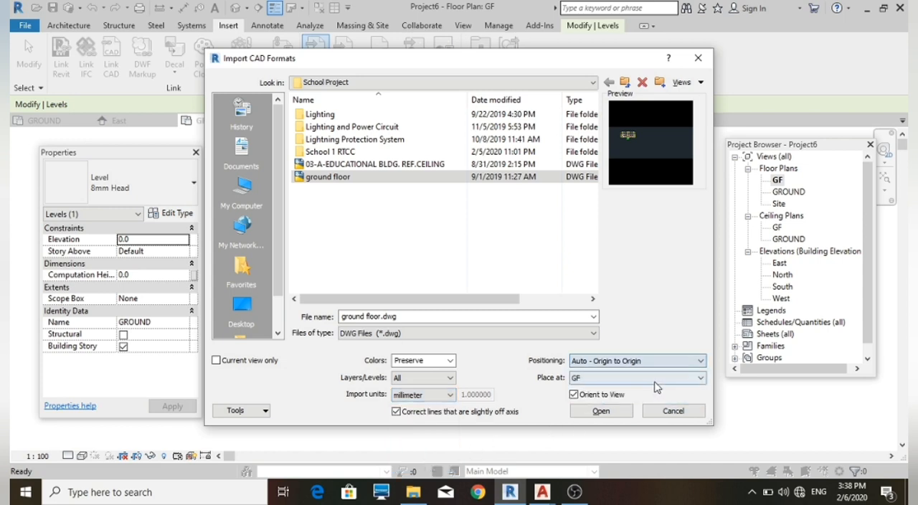
{"action": "left_click", "coordinate": [605, 383]}
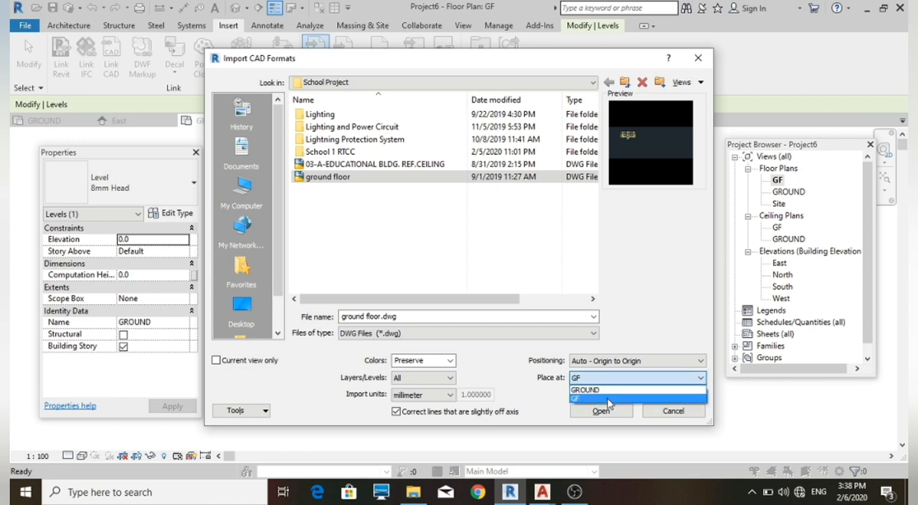
{"action": "left_click", "coordinate": [608, 414]}
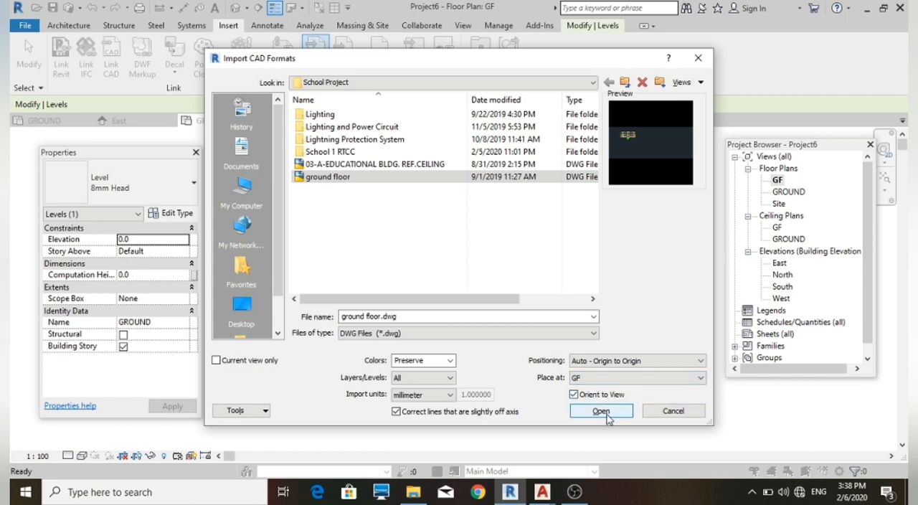
{"action": "left_click", "coordinate": [608, 419]}
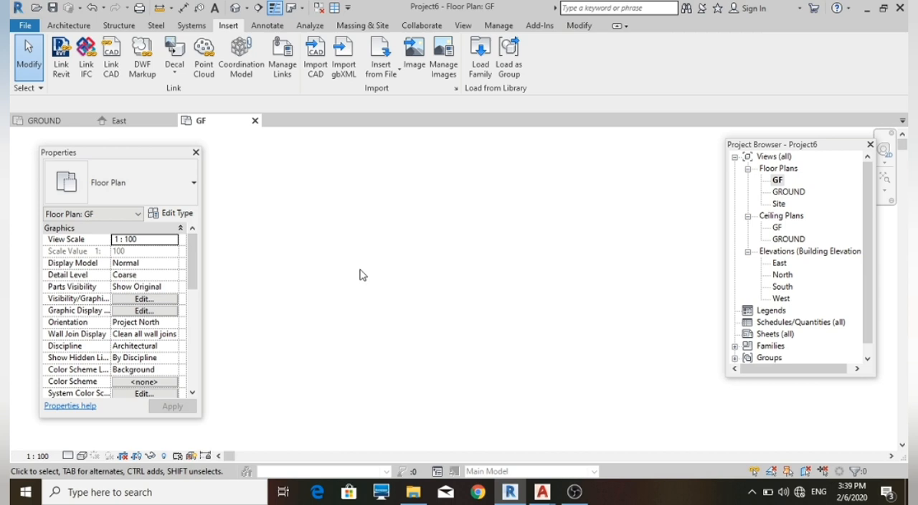
{"action": "scroll", "coordinate": [363, 275], "scroll_direction": "down", "scroll_amount": 5}
{"action": "scroll", "coordinate": [273, 253], "scroll_direction": "up", "scroll_amount": 2}
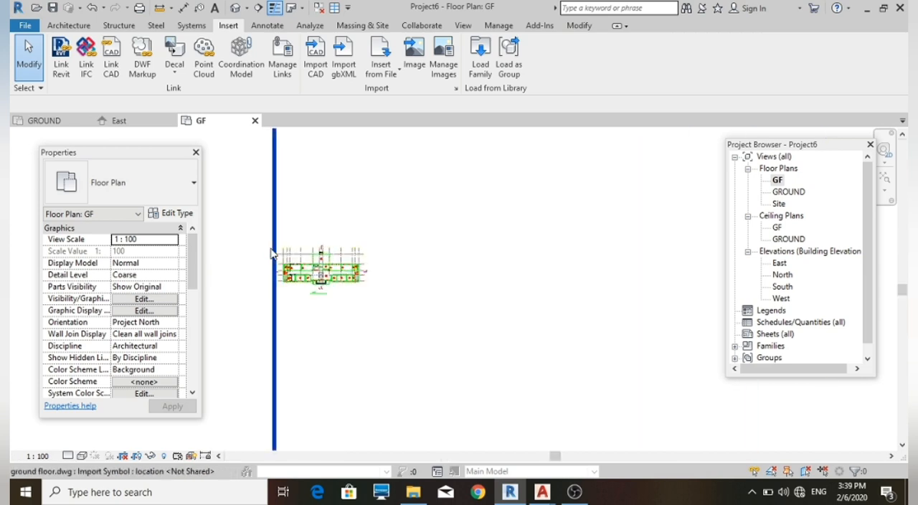
{"action": "scroll", "coordinate": [287, 259], "scroll_direction": "up", "scroll_amount": 5}
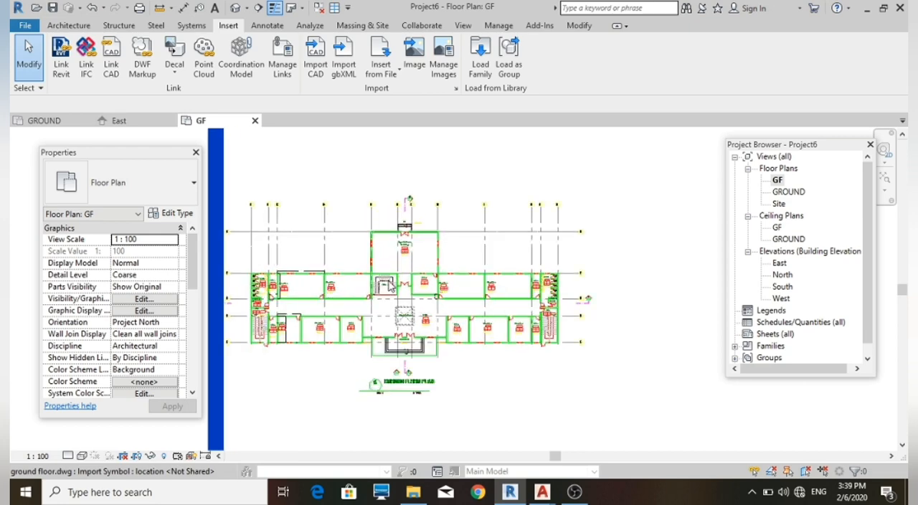
{"action": "scroll", "coordinate": [390, 286], "scroll_direction": "up", "scroll_amount": 5}
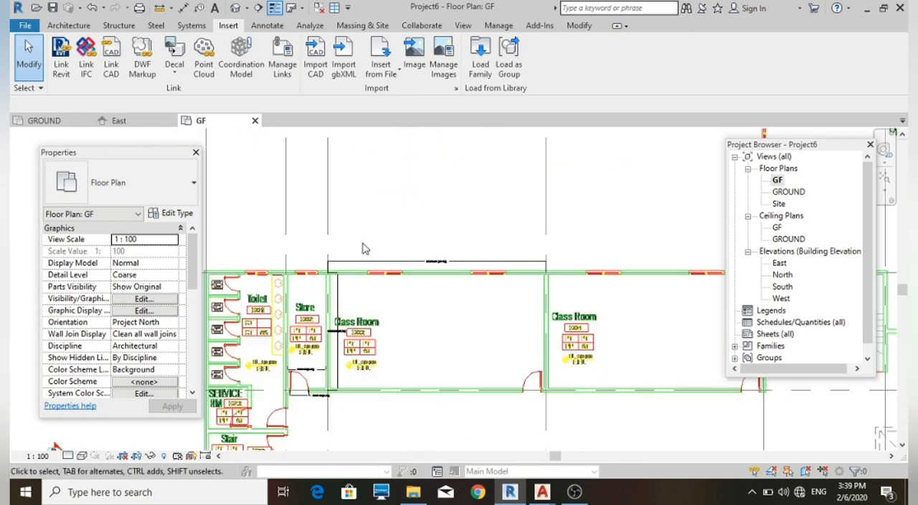
{"action": "scroll", "coordinate": [356, 245], "scroll_direction": "down", "scroll_amount": 2}
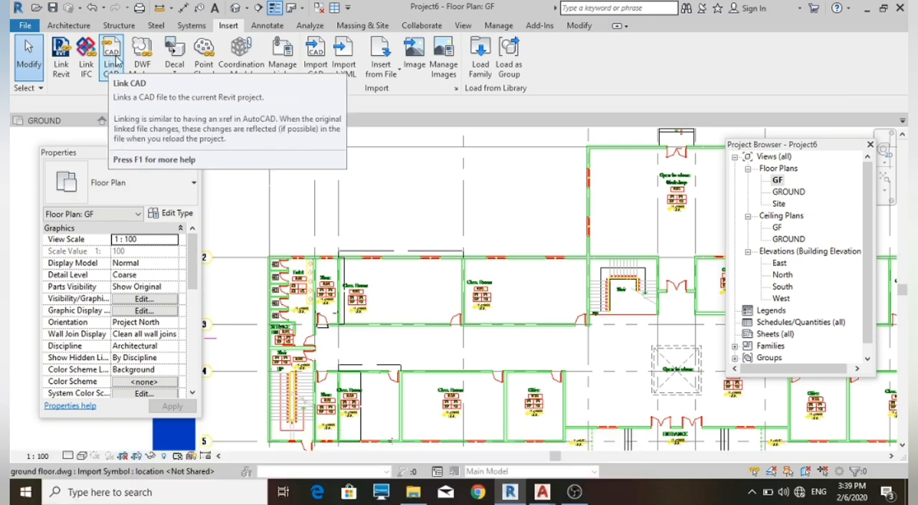
{"action": "left_click", "coordinate": [113, 60]}
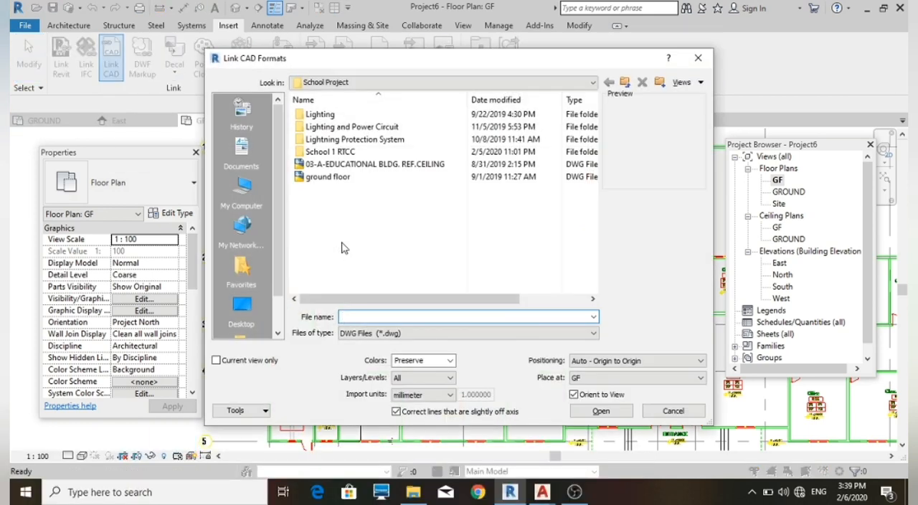
{"action": "left_click", "coordinate": [322, 178]}
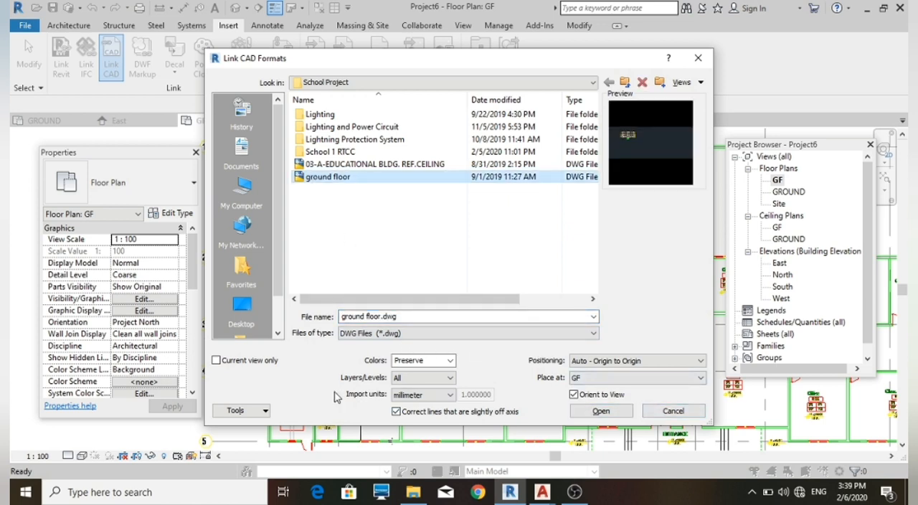
{"action": "left_click", "coordinate": [673, 411]}
{"action": "scroll", "coordinate": [356, 329], "scroll_direction": "down", "scroll_amount": 5}
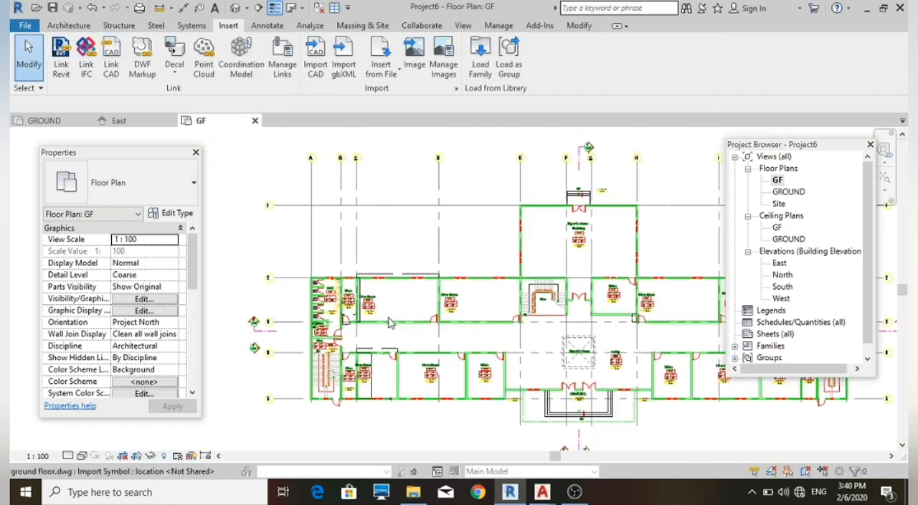
{"action": "scroll", "coordinate": [459, 327], "scroll_direction": "up", "scroll_amount": 5}
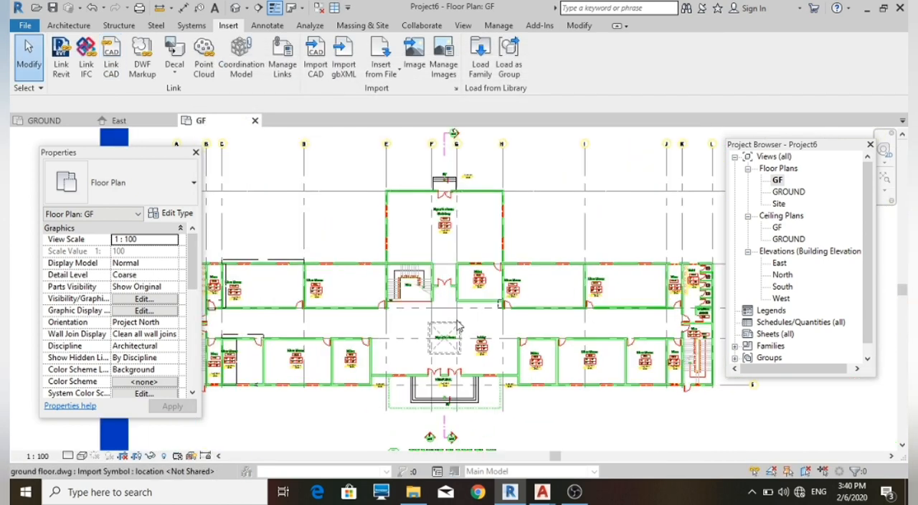